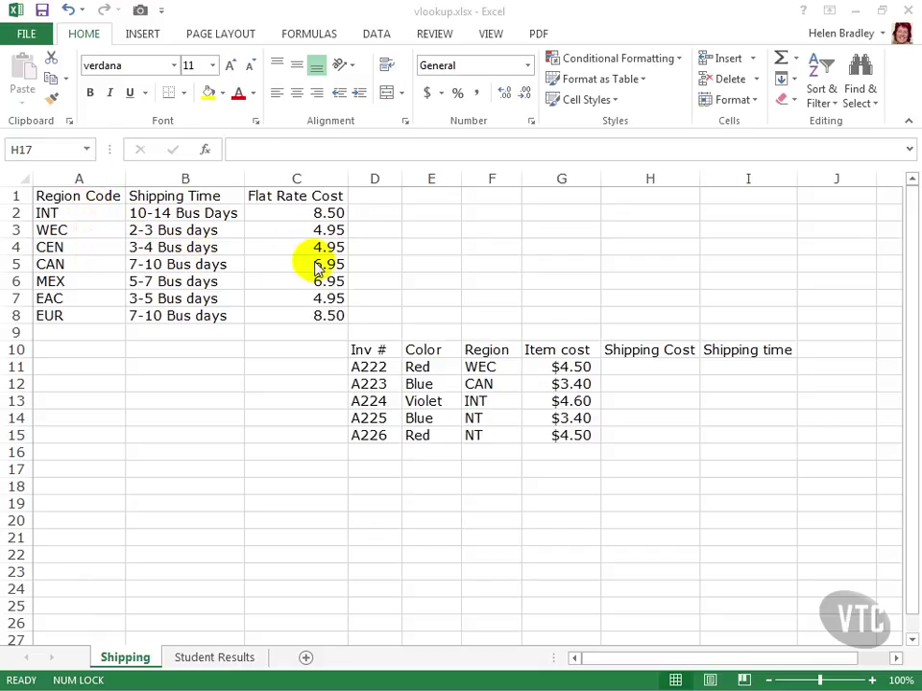
# Step: Start a VLOOKUP formula in Shipping Cost cell H11 with the region in F11 as the lookup value
pyautogui.click(650, 372)
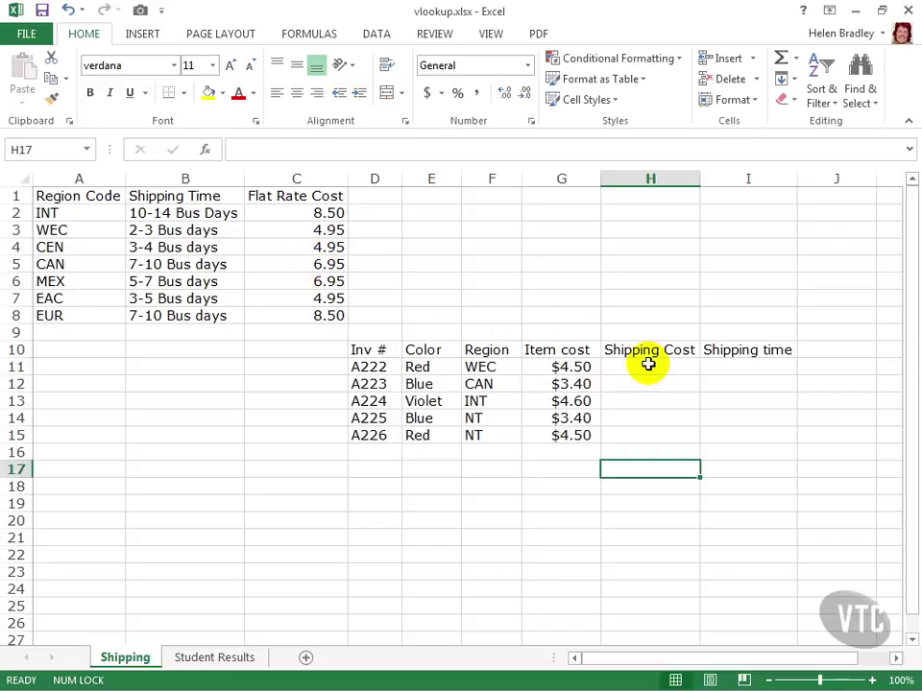
pyautogui.click(648, 365)
pyautogui.write('=')
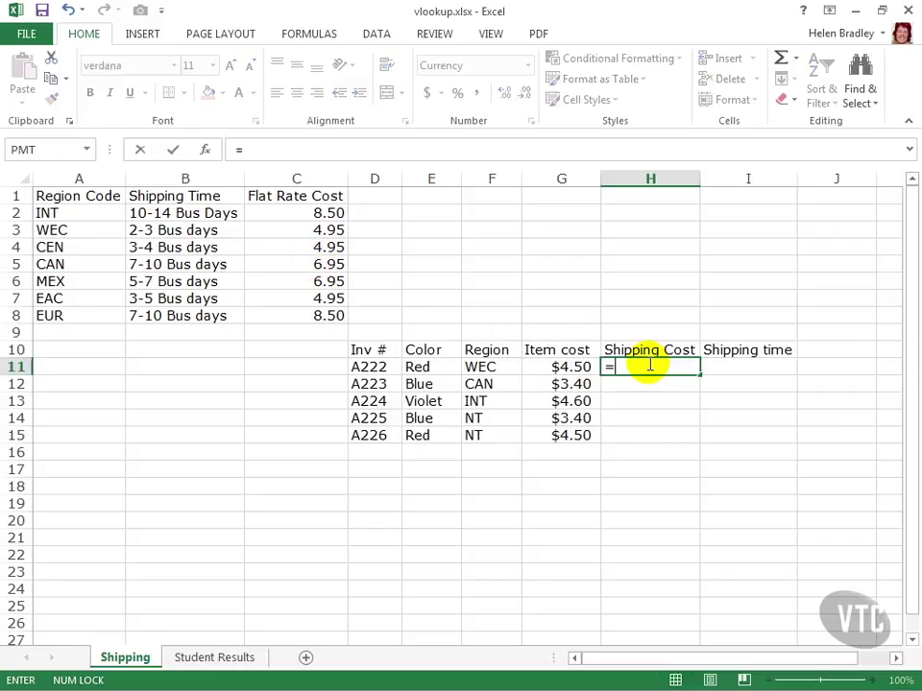
pyautogui.write('vlook')
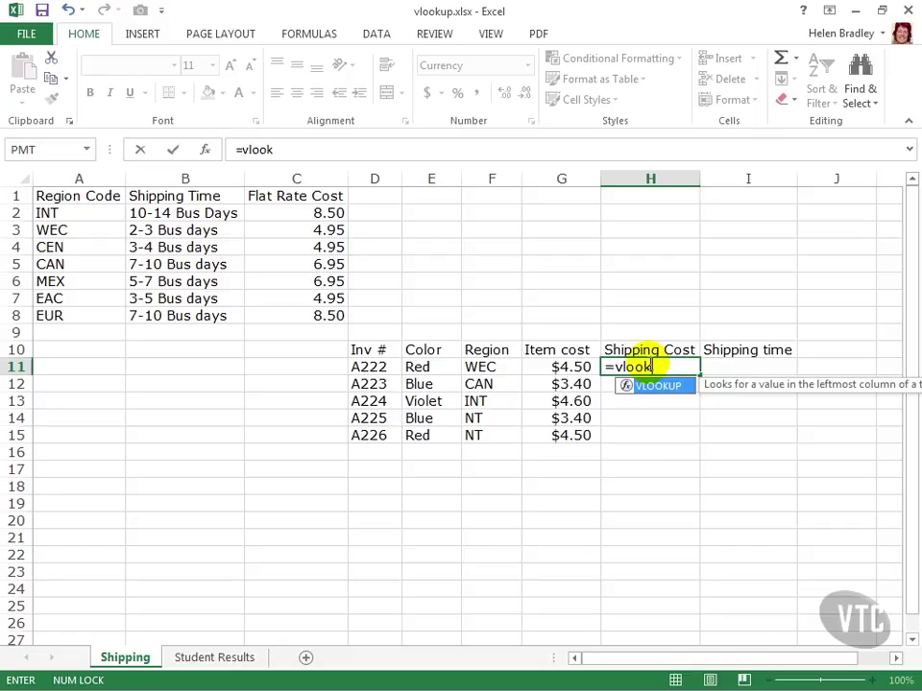
pyautogui.write('up(')
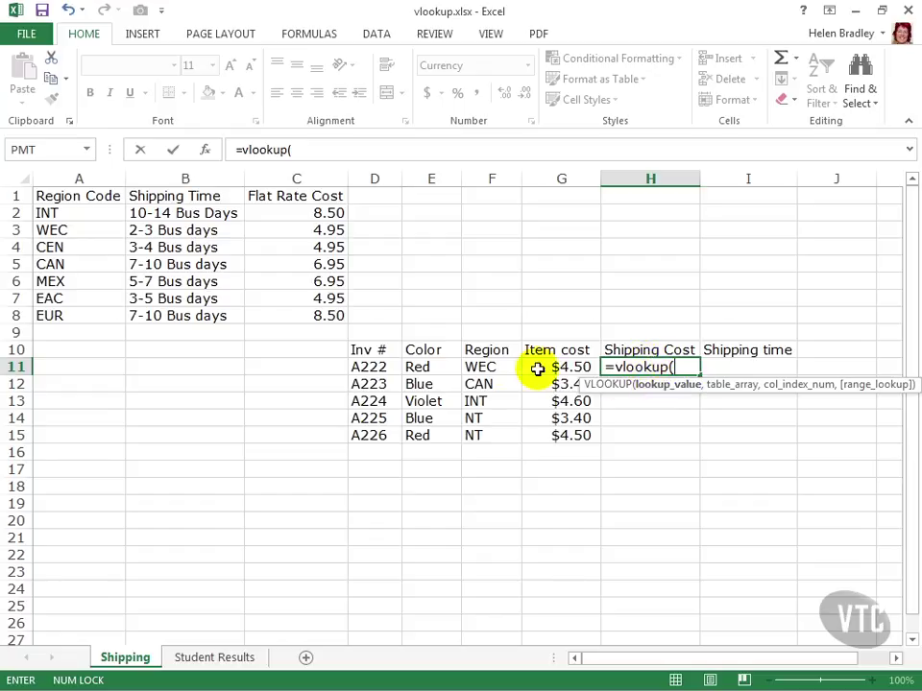
pyautogui.click(480, 366)
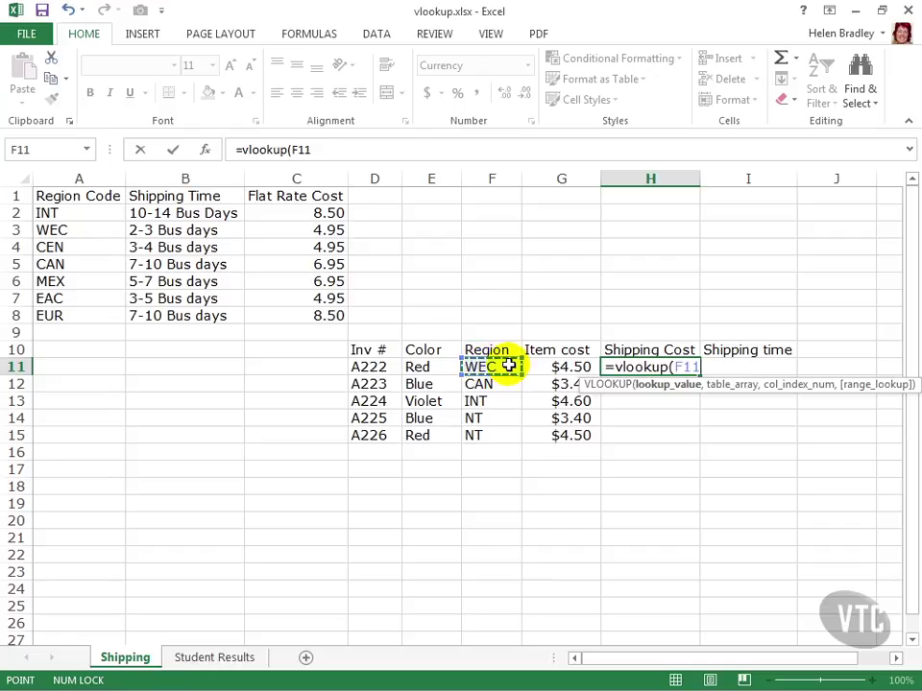
pyautogui.write(',')
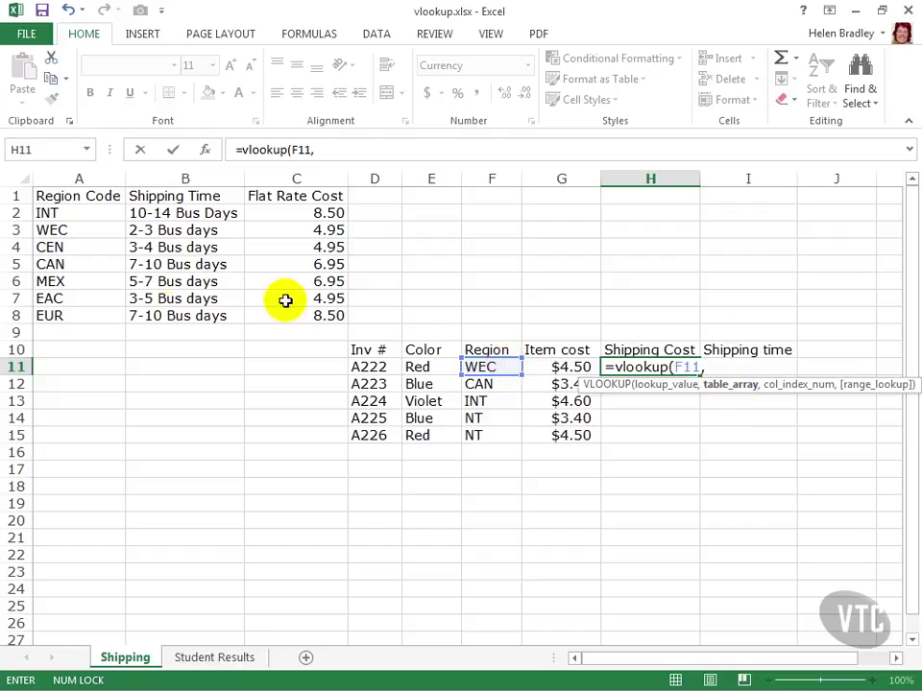
# Step: Complete the H11 lookup with table range A2:C8, column index 3 and exact match (FALSE)
pyautogui.click(45, 211)
pyautogui.moveTo(45, 210); pyautogui.dragTo(288, 312)
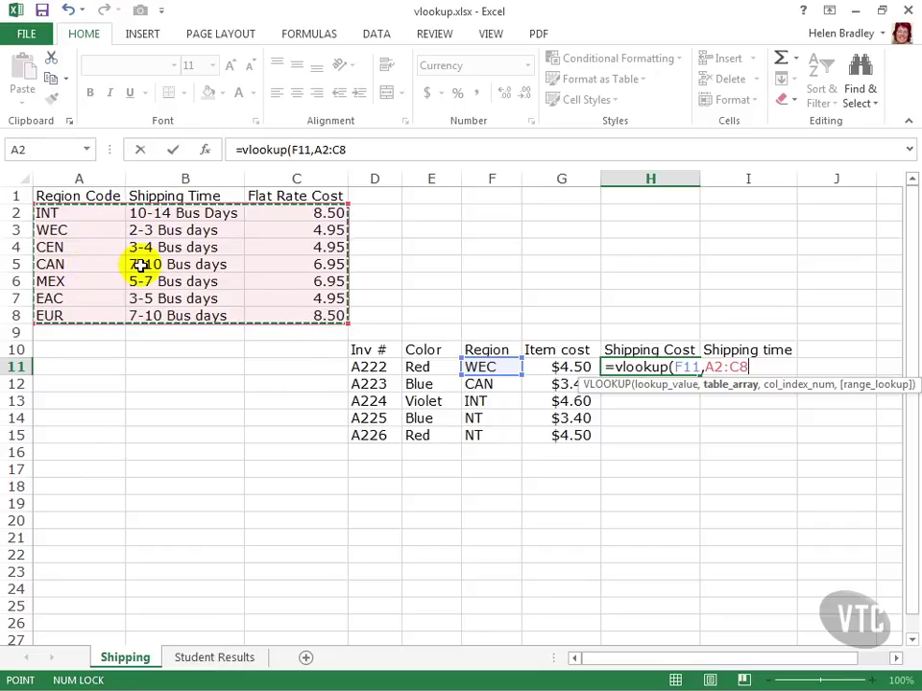
pyautogui.write(',')
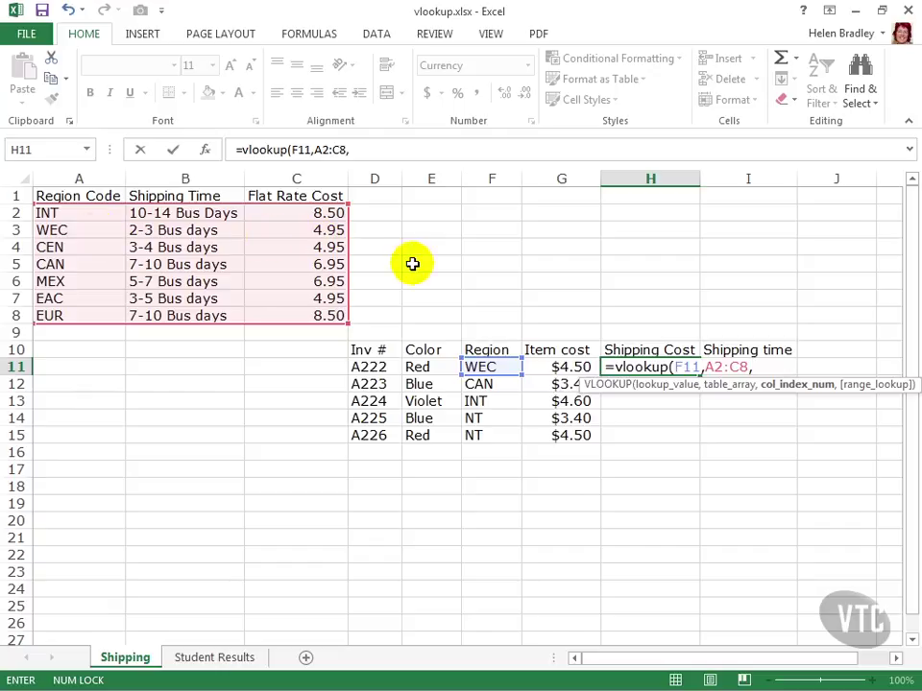
pyautogui.write('3,')
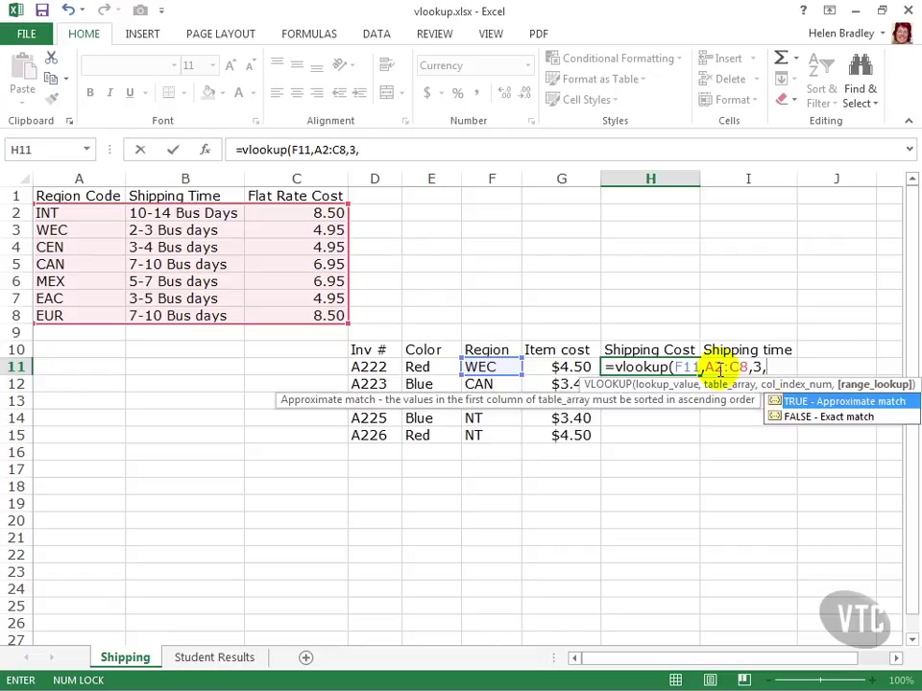
pyautogui.doubleClick(826, 419)
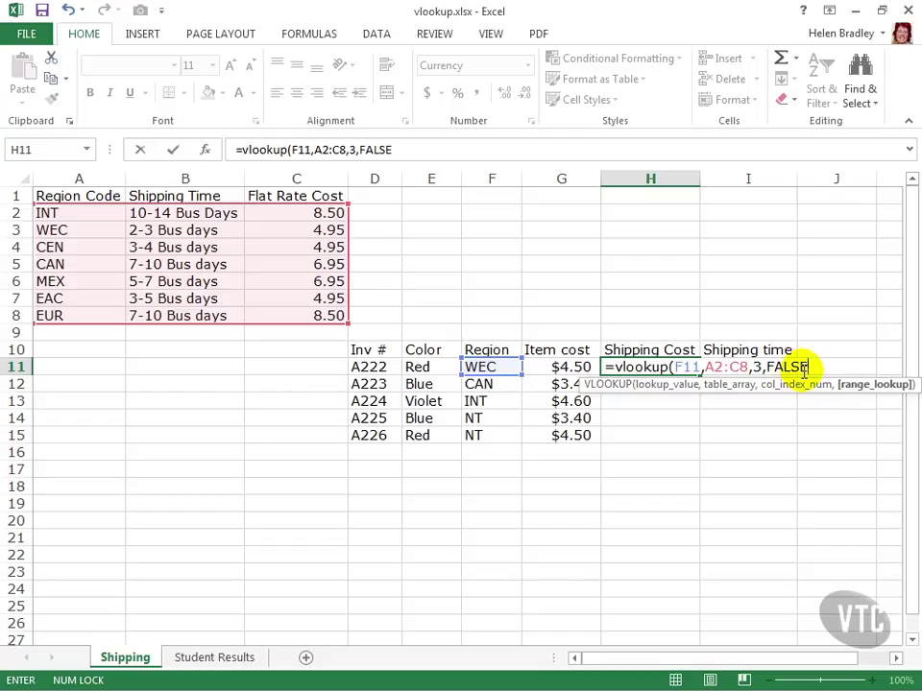
pyautogui.write(')')
pyautogui.press('Return')
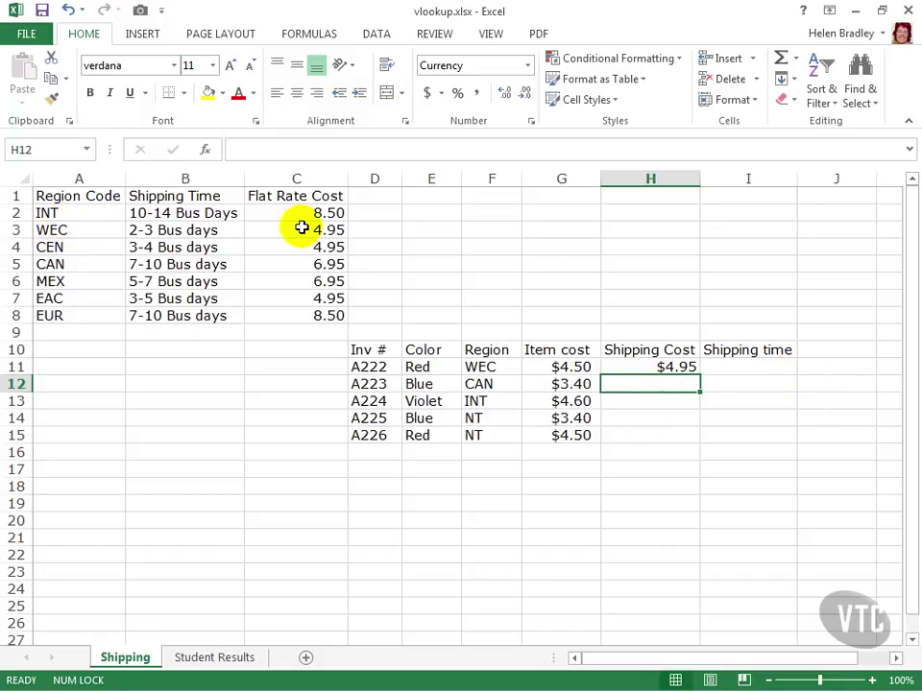
# Step: Try filling the H11 formula down through H15, and clear the copies from H12:H15
pyautogui.click(650, 365)
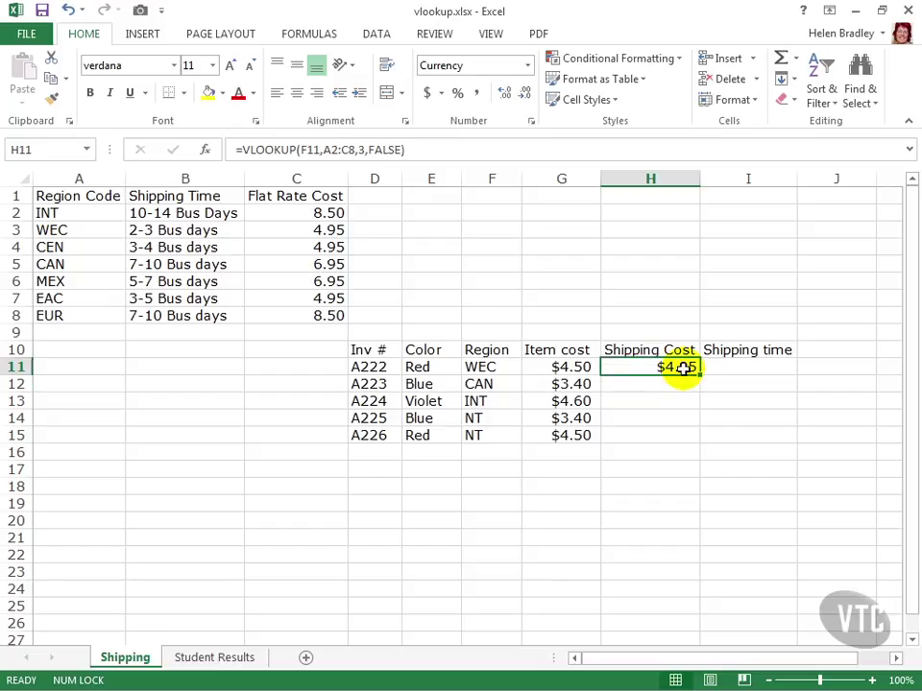
pyautogui.moveTo(701, 377); pyautogui.dragTo(701, 437)
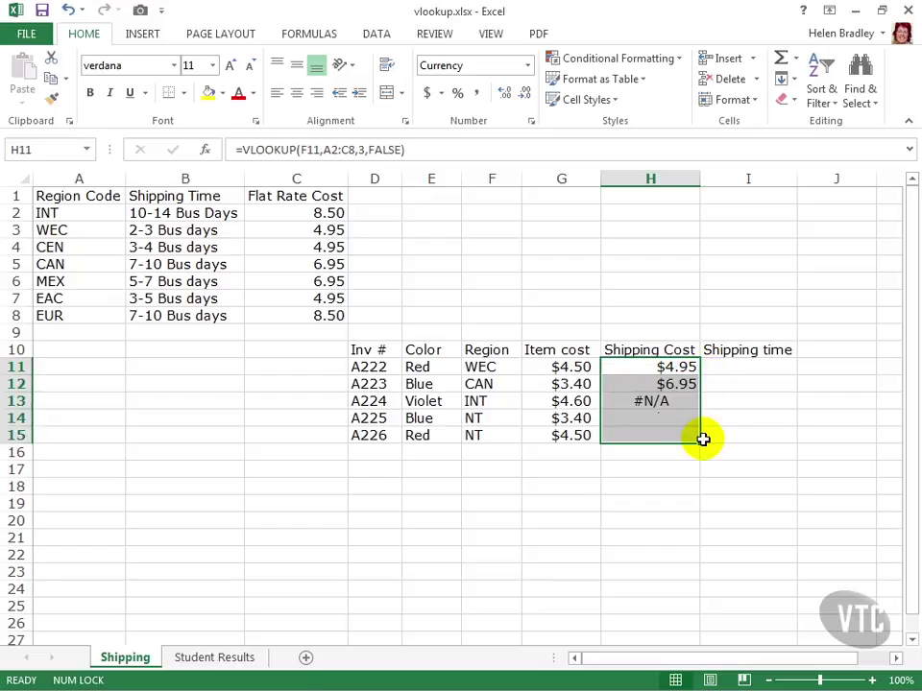
pyautogui.click(675, 380)
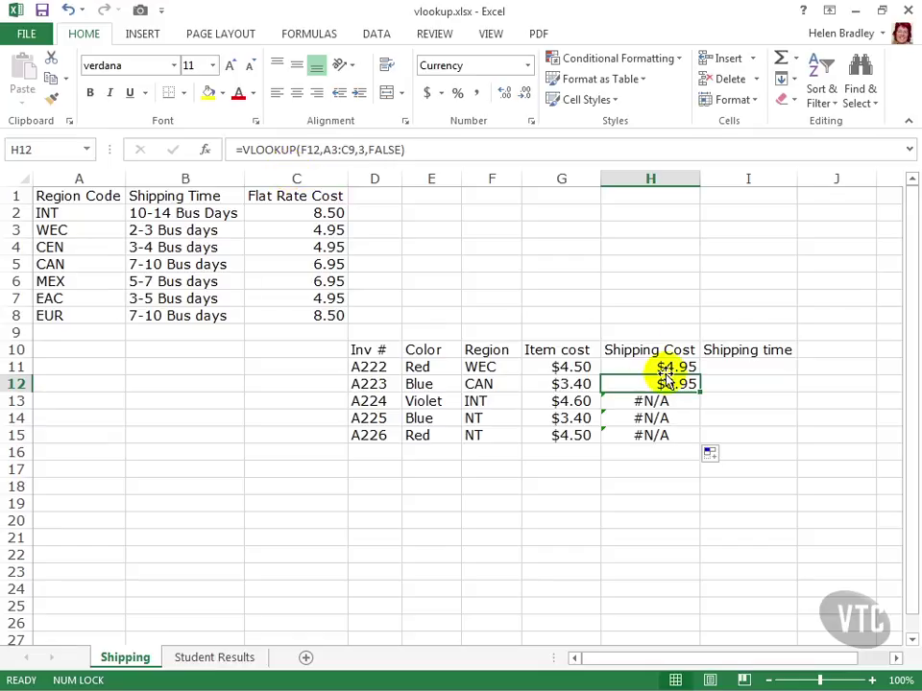
pyautogui.moveTo(654, 380); pyautogui.dragTo(653, 435)
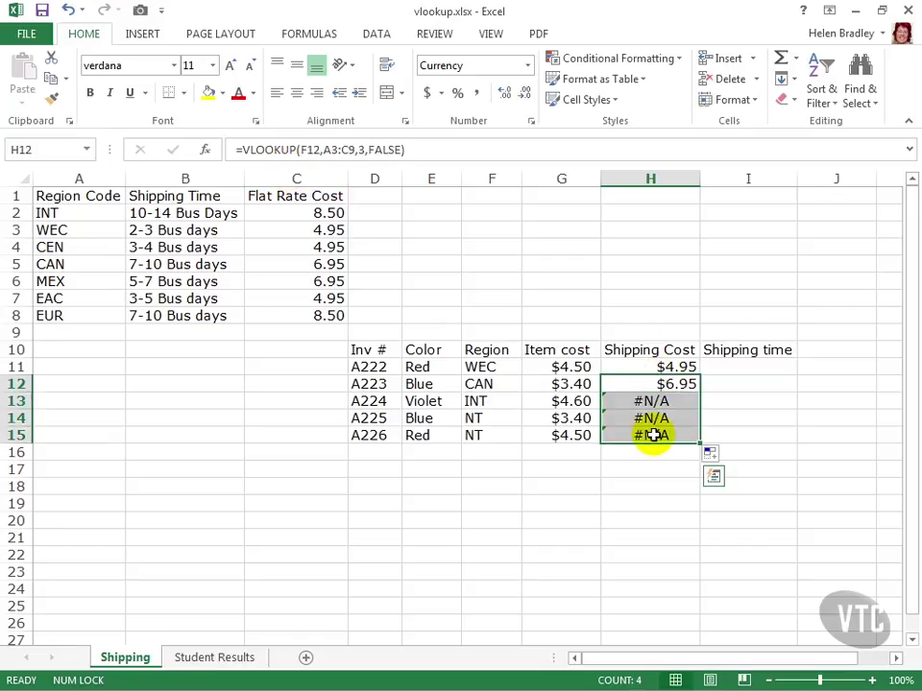
pyautogui.press('Delete')
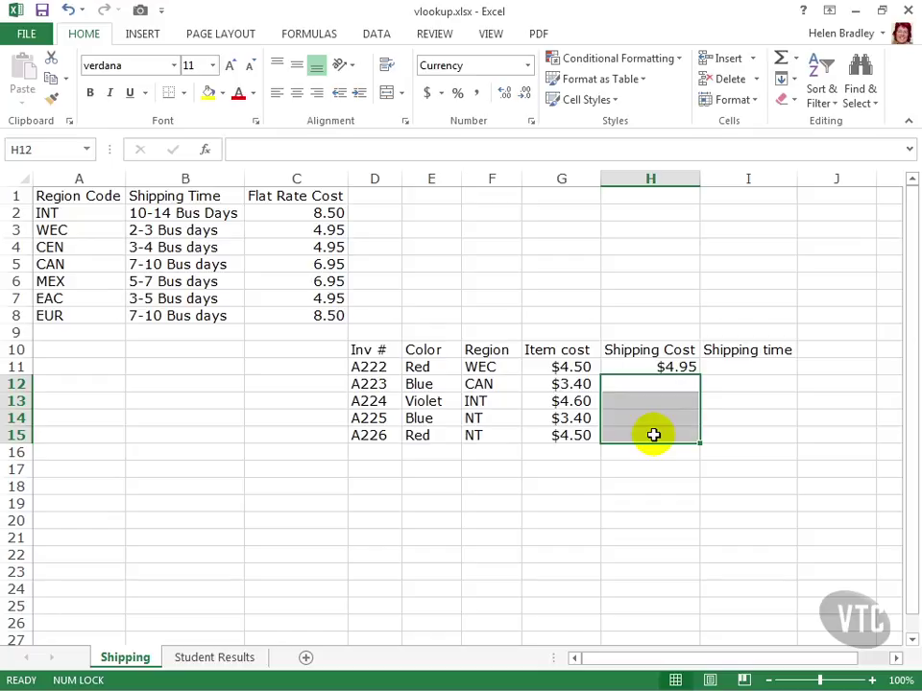
# Step: Make the table range in the H11 formula absolute as $A$2:$C$8
pyautogui.click(630, 366)
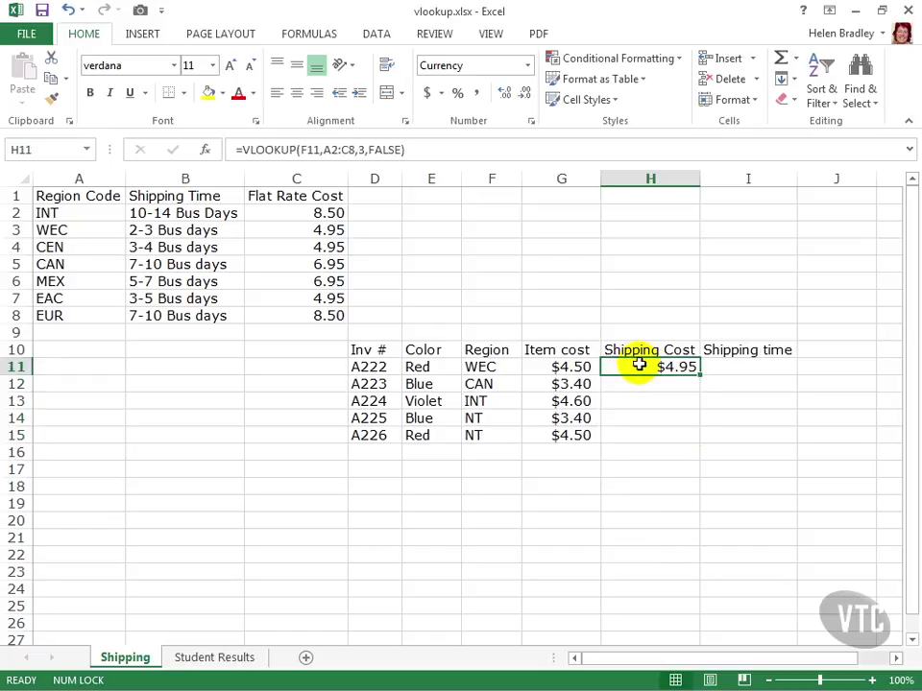
pyautogui.click(329, 149)
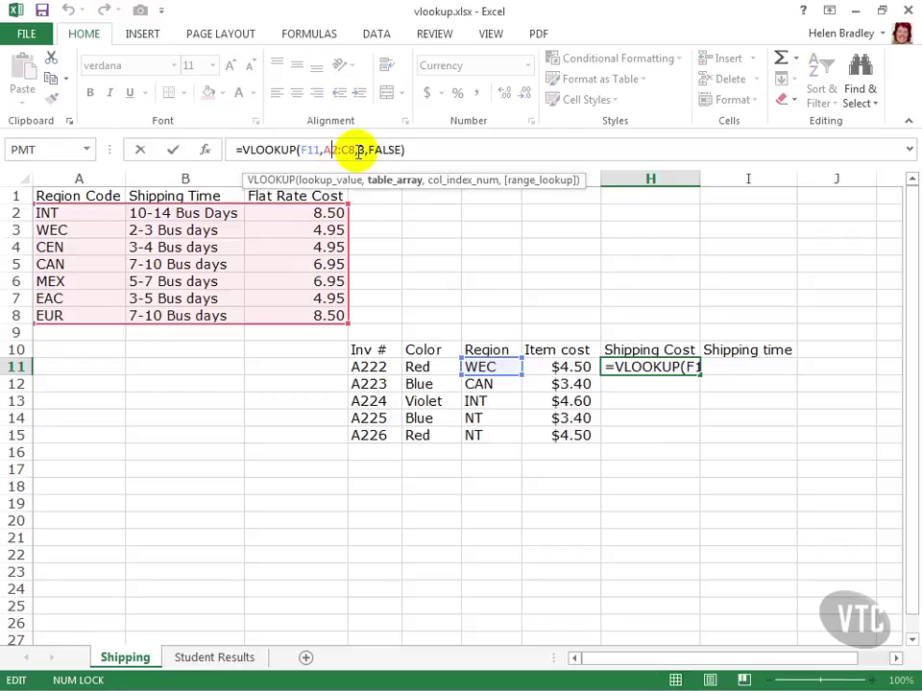
pyautogui.click(352, 149)
pyautogui.click(333, 148)
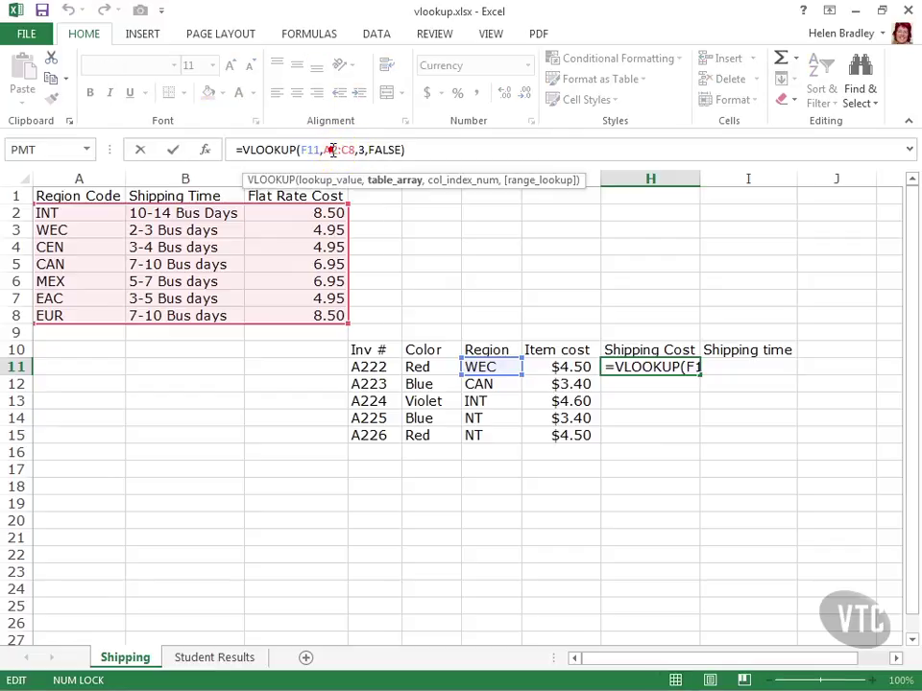
pyautogui.press('F4')
pyautogui.doubleClick(355, 150)
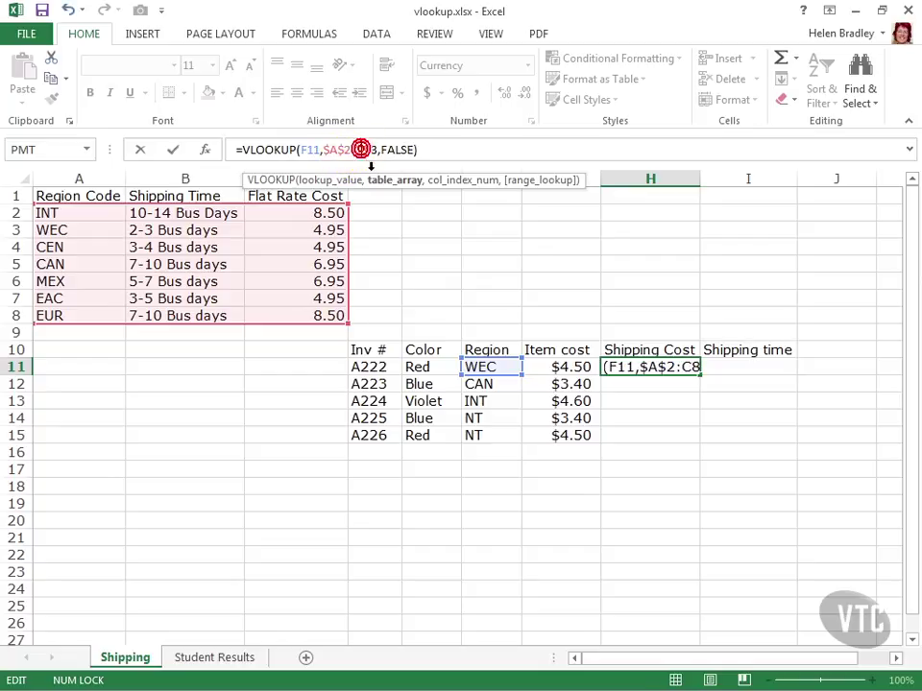
pyautogui.press('F4')
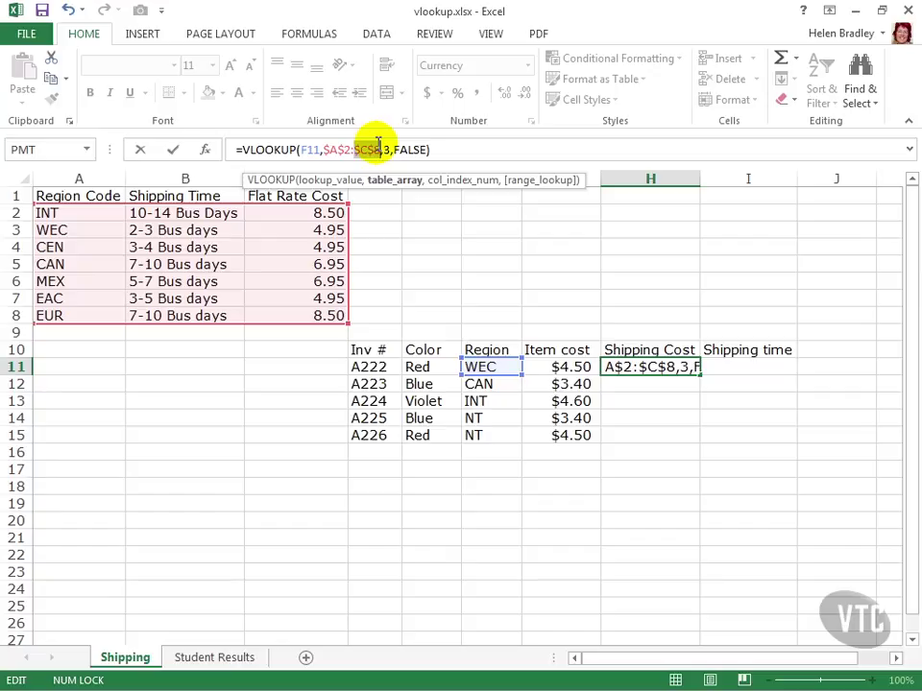
pyautogui.press('Return')
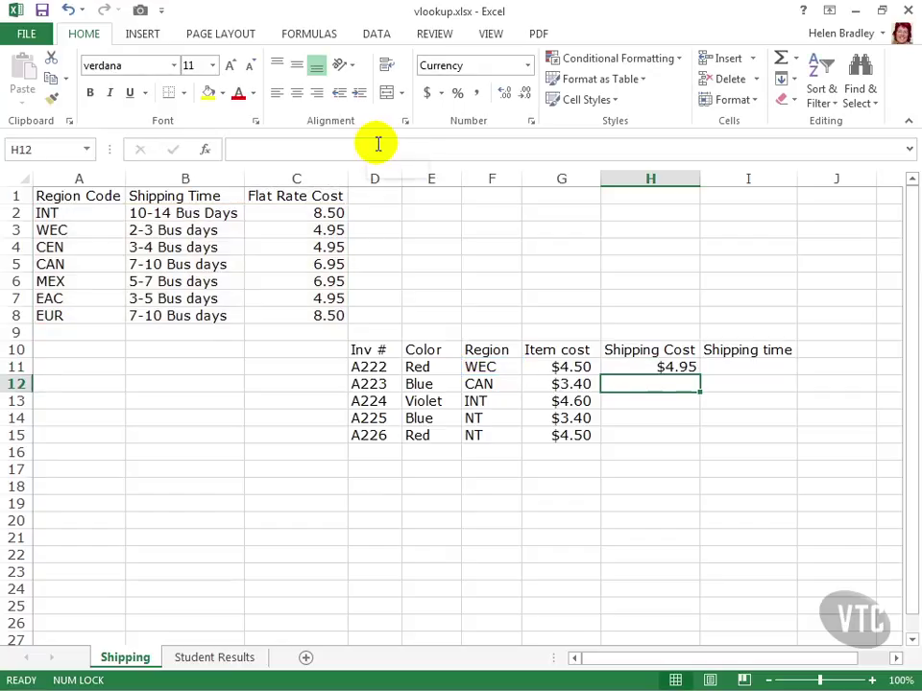
# Step: Fill the Shipping Cost formula from H11 down through H15 and inspect the copy in H14
pyautogui.click(626, 366)
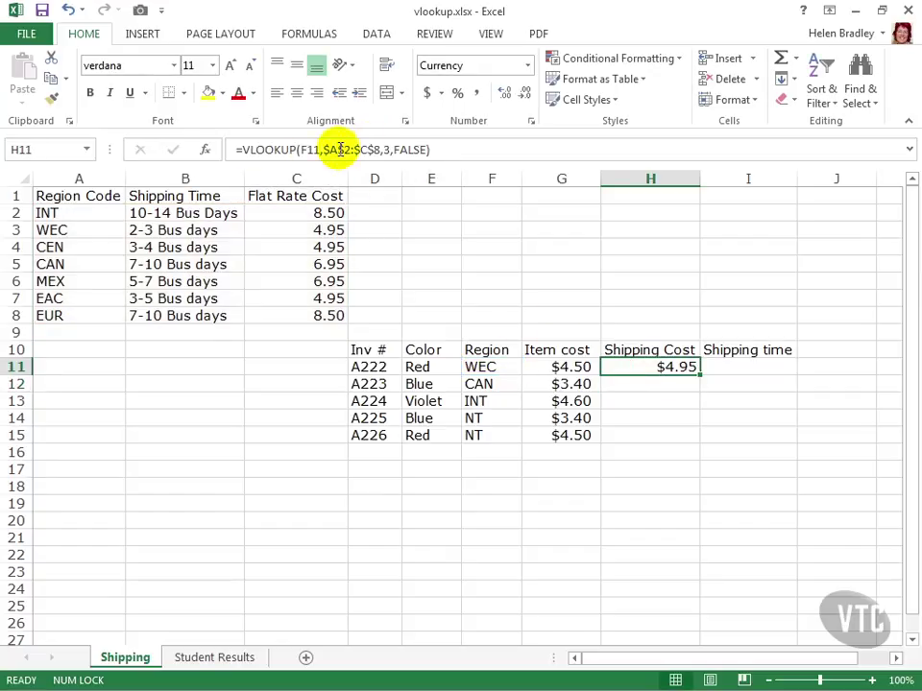
pyautogui.moveTo(700, 373); pyautogui.dragTo(695, 440)
pyautogui.moveTo(694, 445); pyautogui.dragTo(698, 446)
pyautogui.click(629, 423)
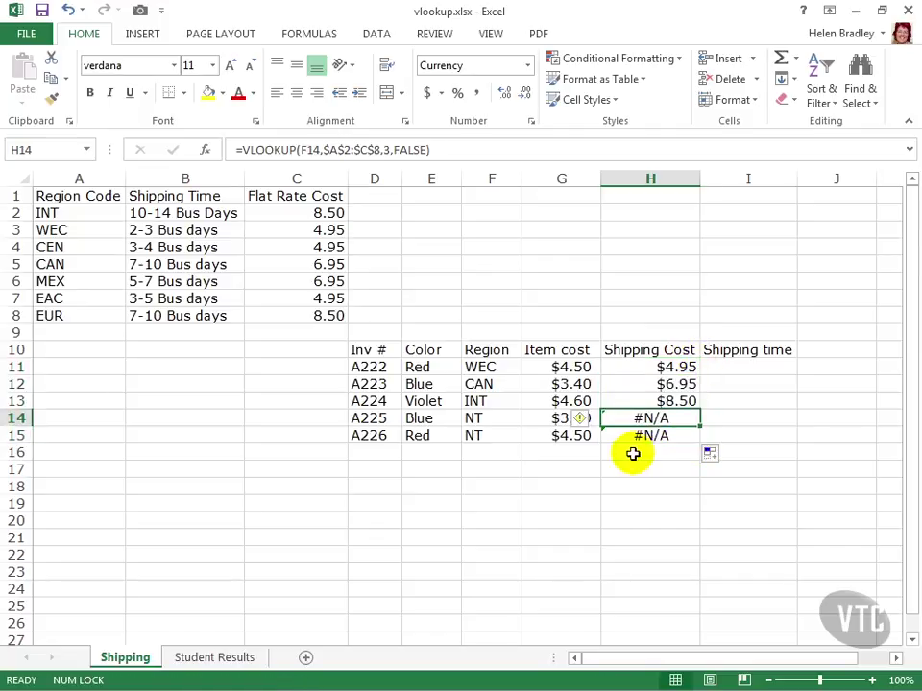